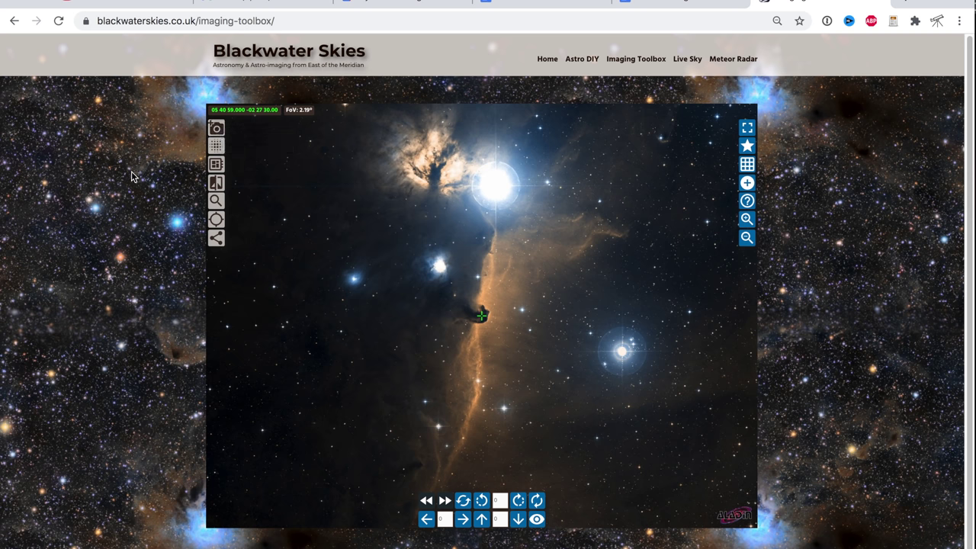
- Choose the Canon EOS-R / EOS Ra camera, keep the William Optics GT 81 telescope, and calculate the field
click(216, 128)
click(251, 151)
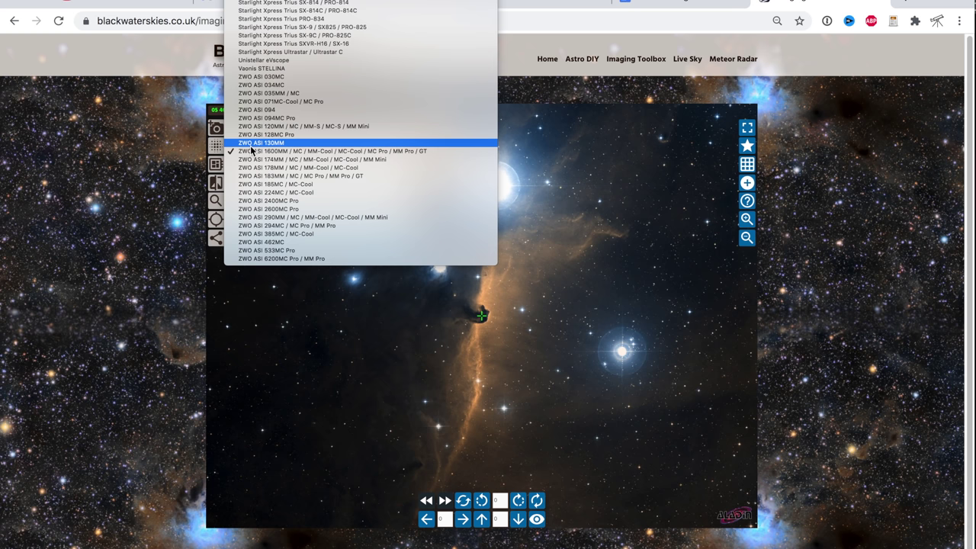
scroll(251, 151, up, 15)
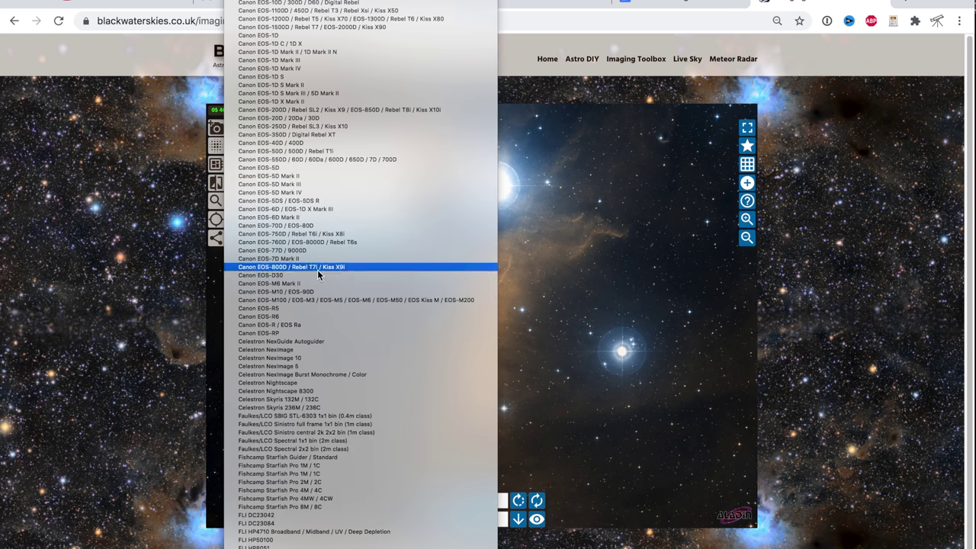
click(293, 326)
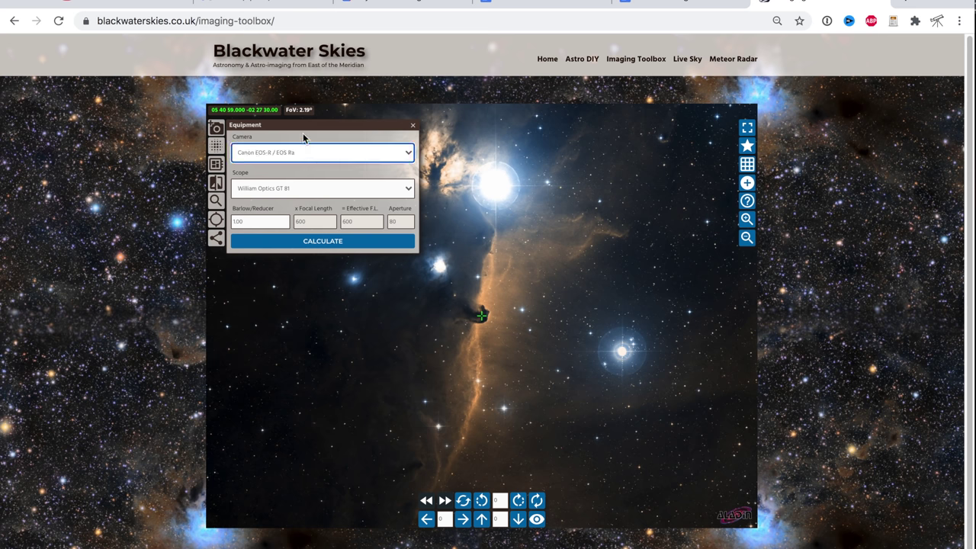
click(317, 242)
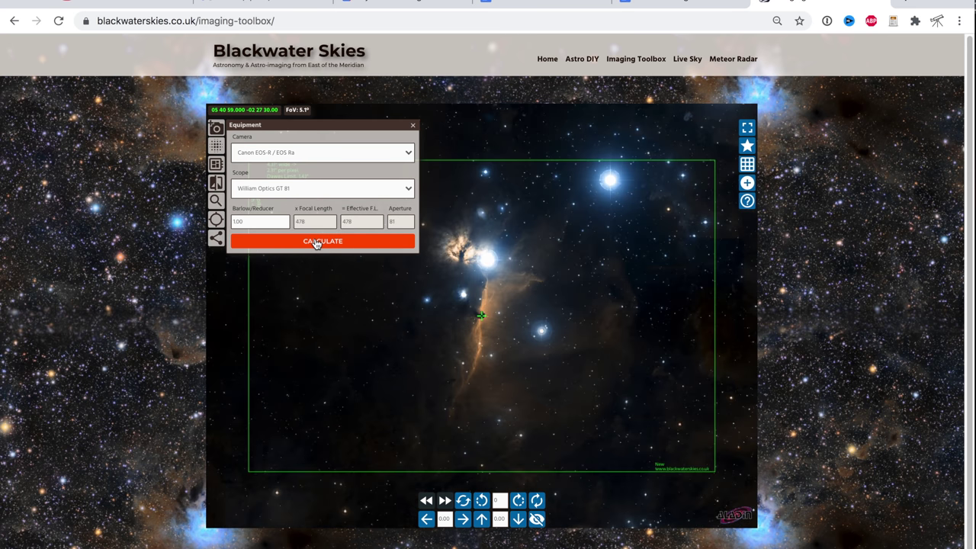
click(312, 188)
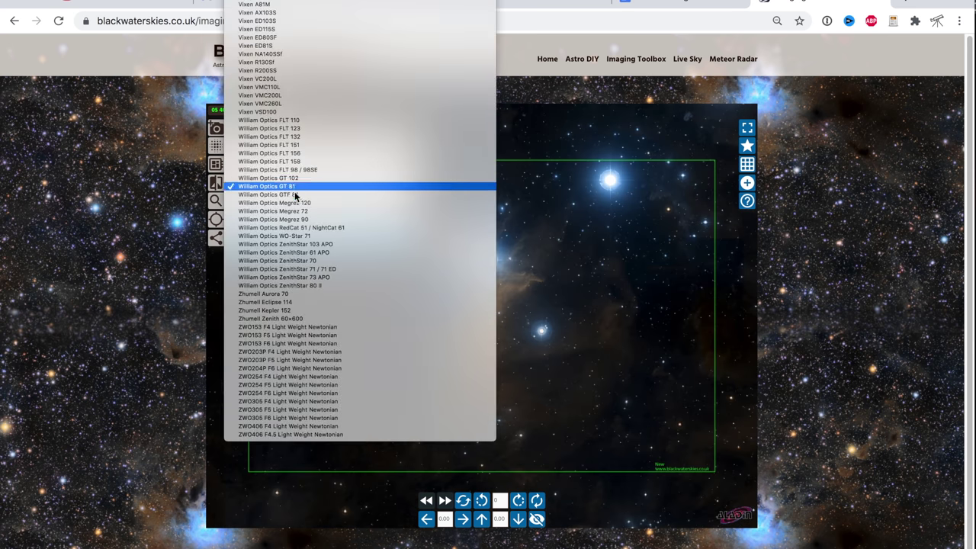
click(300, 188)
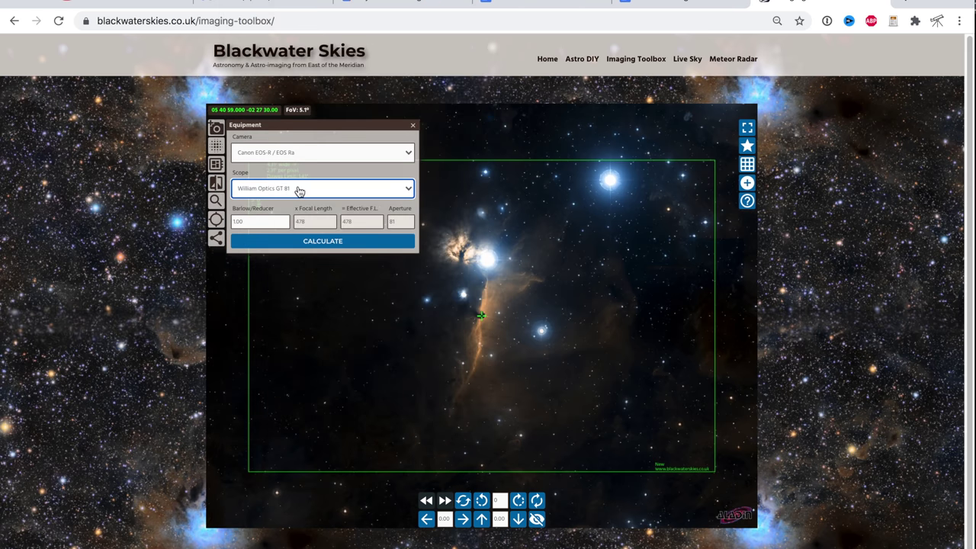
- Recalculate the field at 85 mm focal length and pan the sky to recentre Orion
click(217, 146)
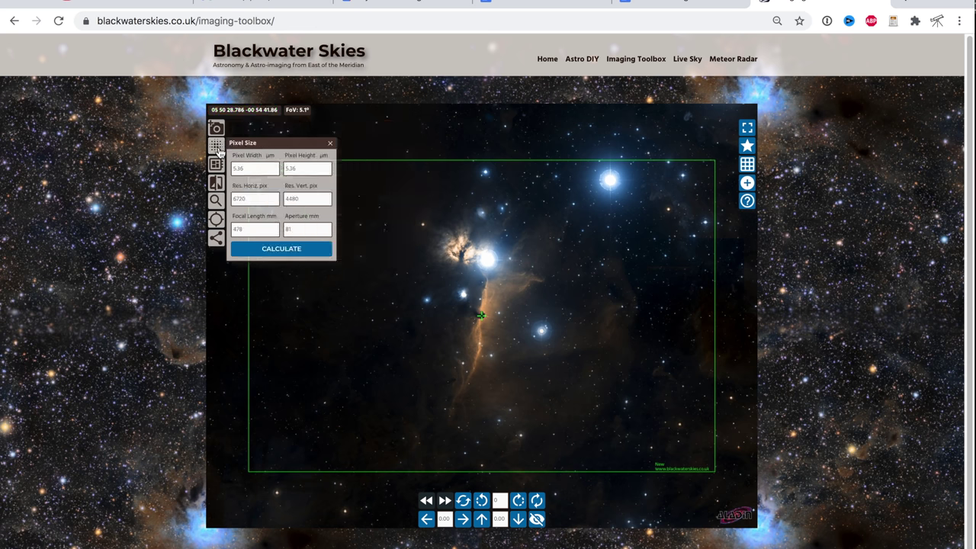
drag(251, 230, 230, 233)
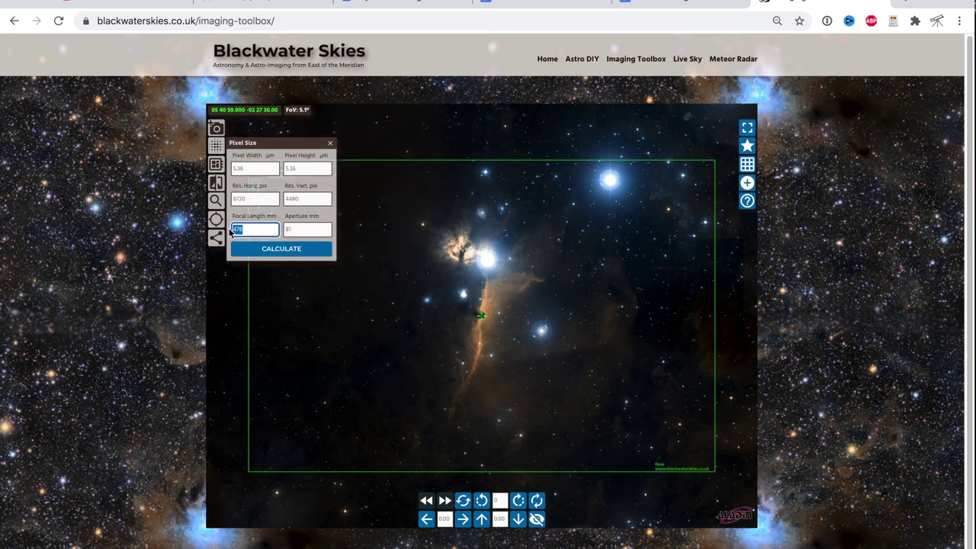
text(85)
click(280, 253)
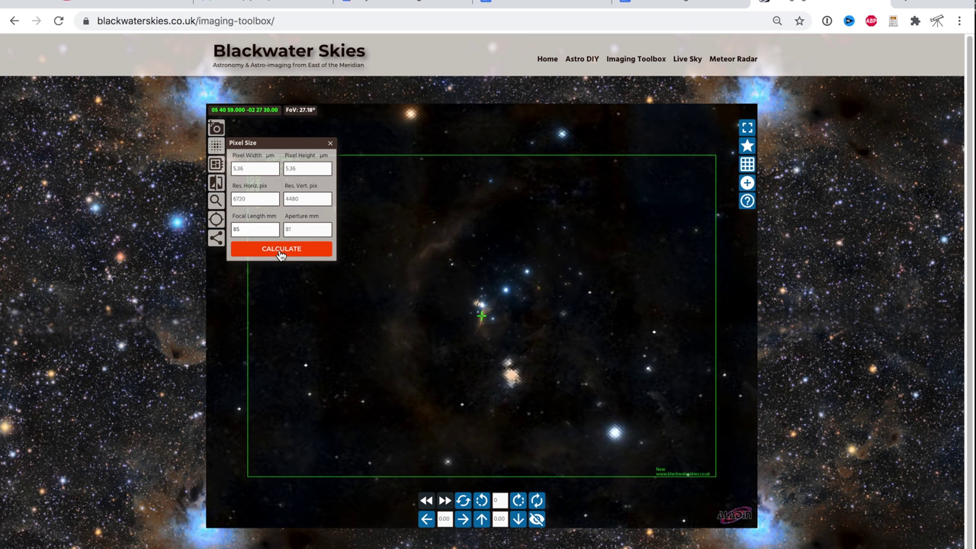
click(217, 147)
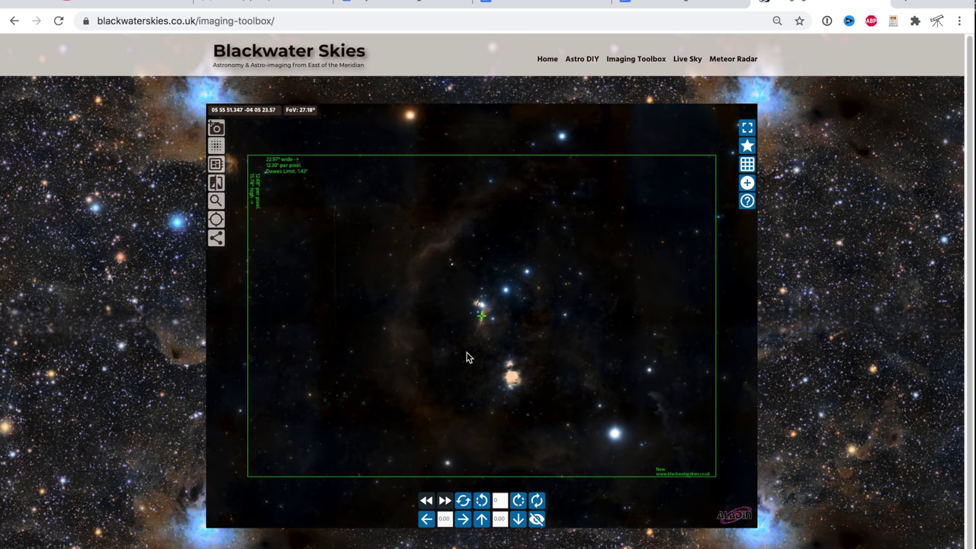
drag(541, 284, 529, 322)
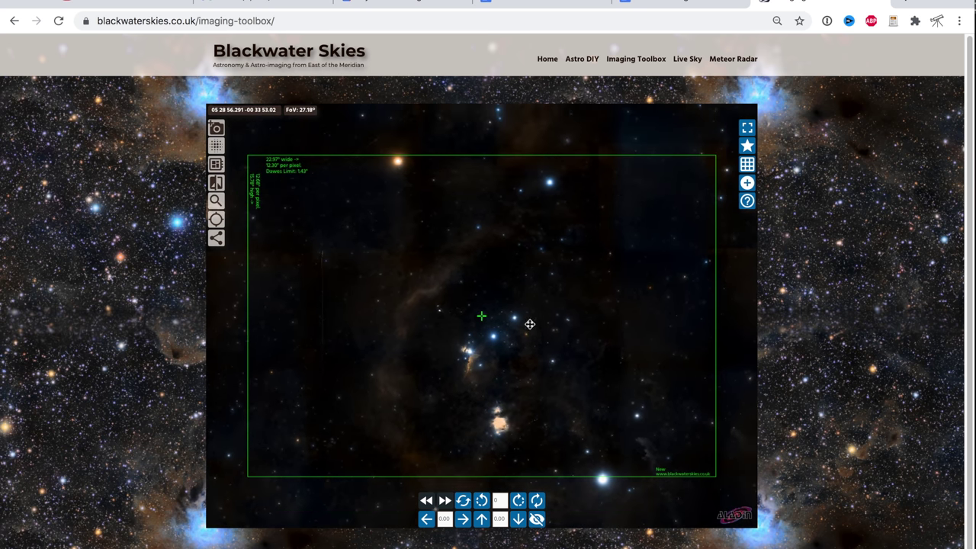
- Review the Horsehead Nebula target list without changing it, then drag the sky to centre Orion's belt
click(218, 203)
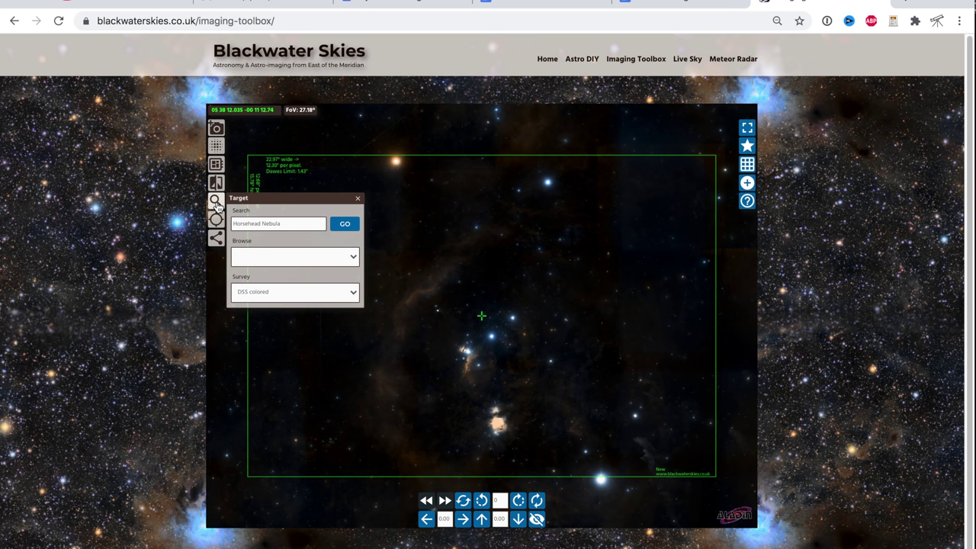
drag(286, 224, 233, 224)
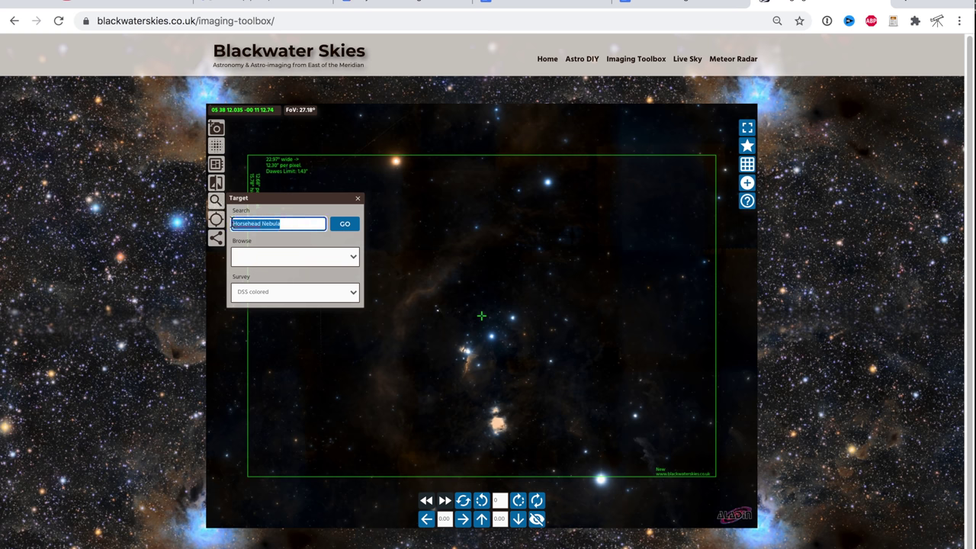
click(303, 258)
click(309, 245)
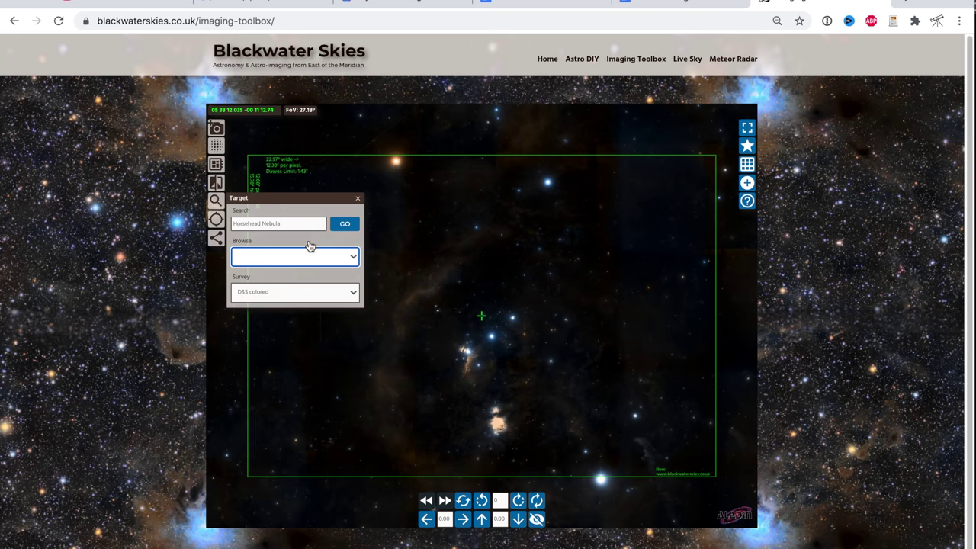
click(215, 202)
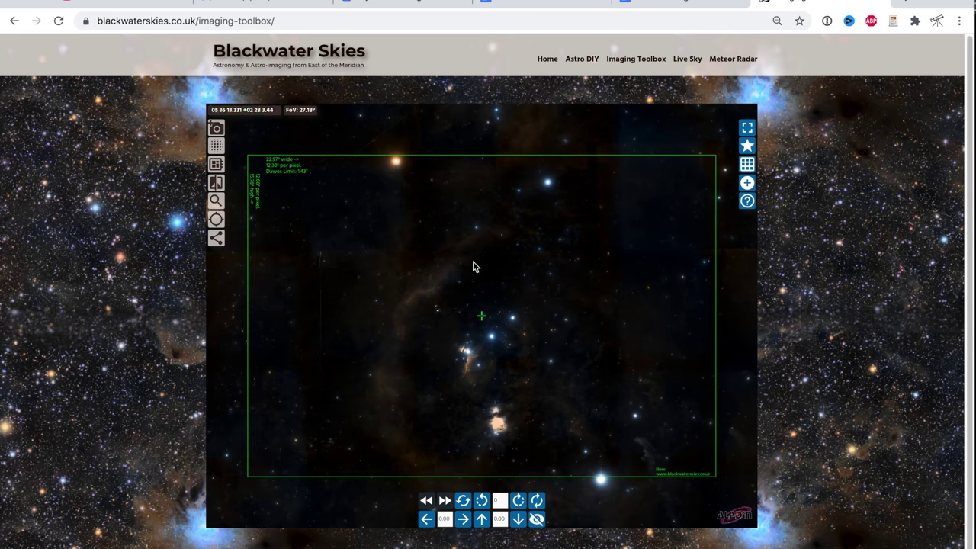
drag(488, 290, 462, 273)
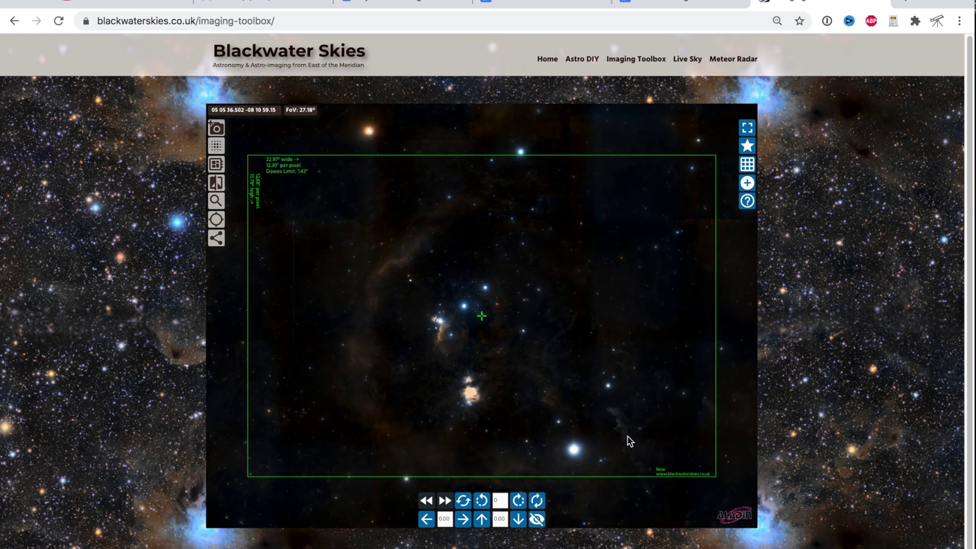
- Turn the camera frame to 57° in one-degree steps, nudging the sky to keep Orion's belt centred
click(538, 500)
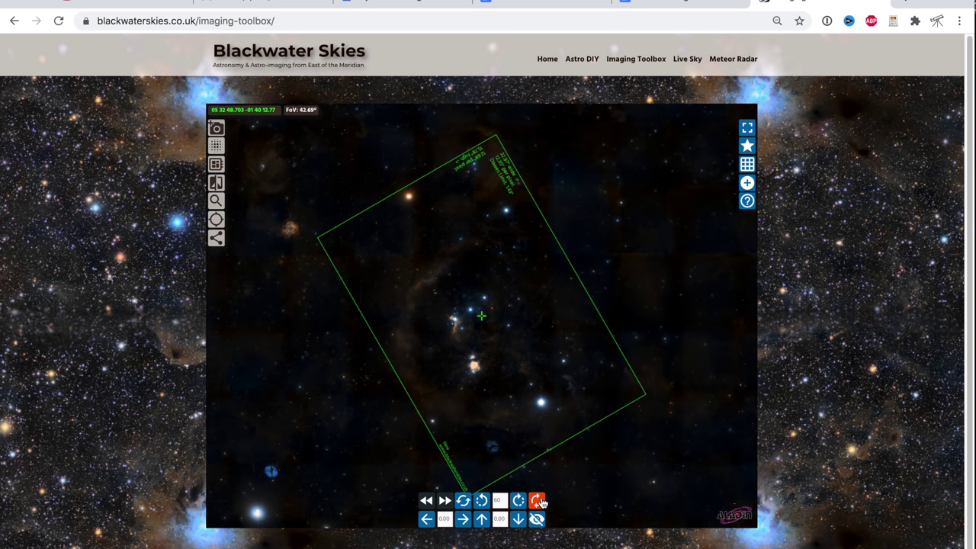
drag(534, 373, 545, 386)
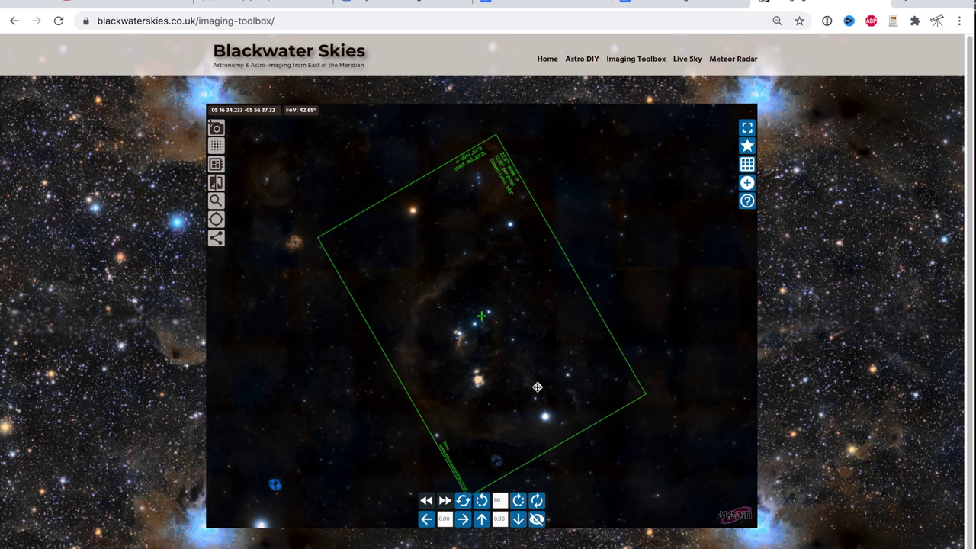
click(518, 500)
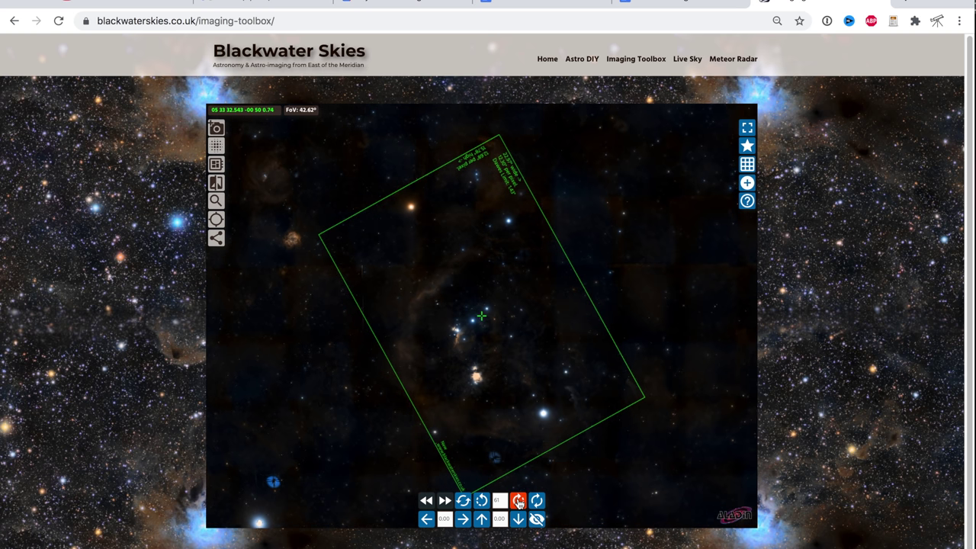
click(481, 500)
click(481, 502)
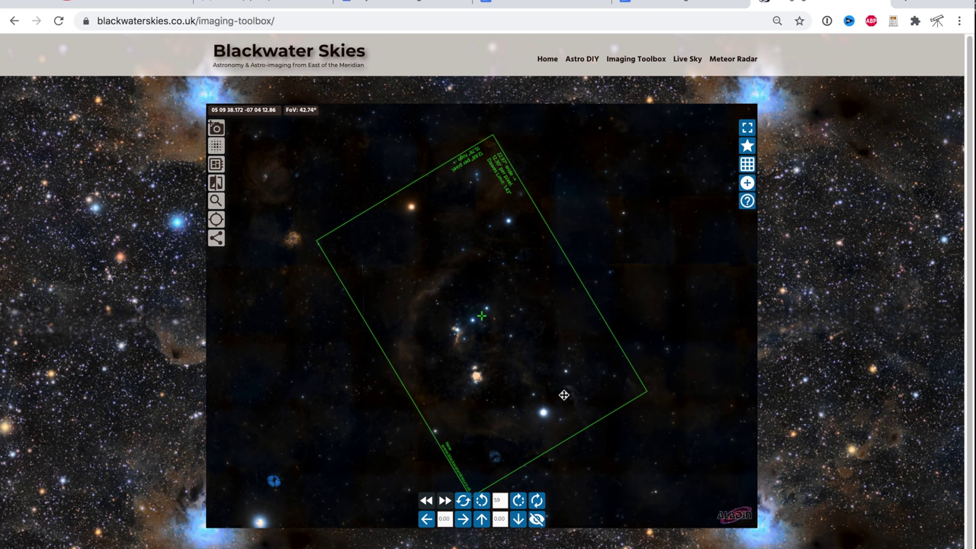
drag(564, 395, 565, 398)
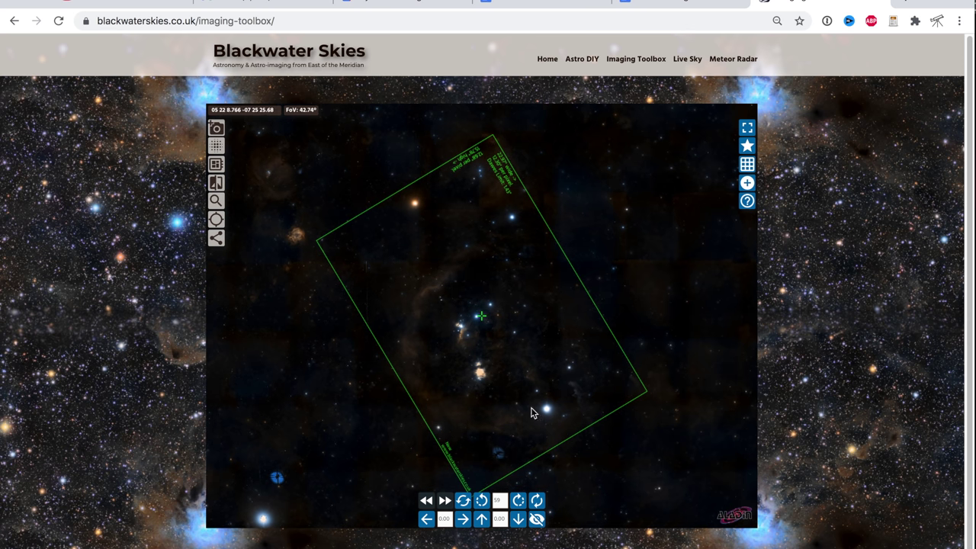
click(483, 501)
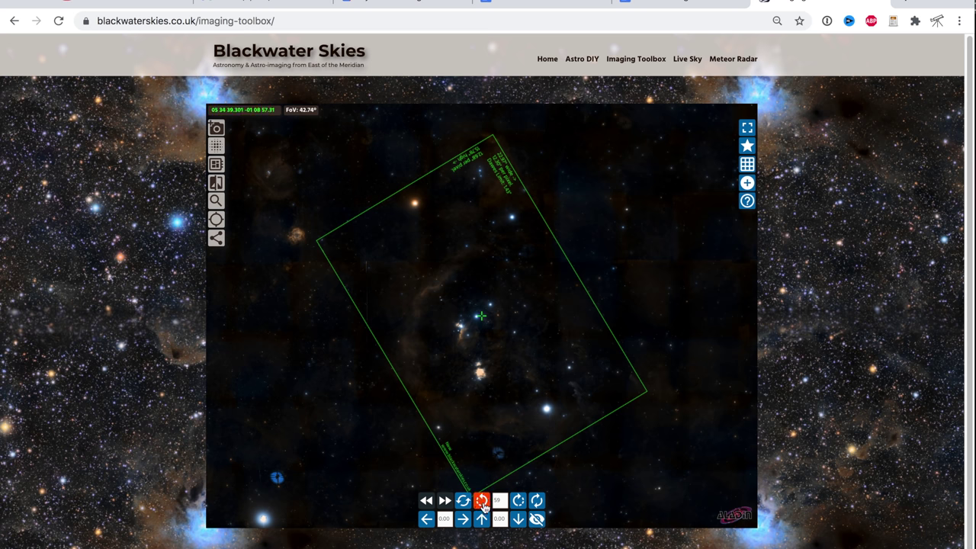
click(483, 503)
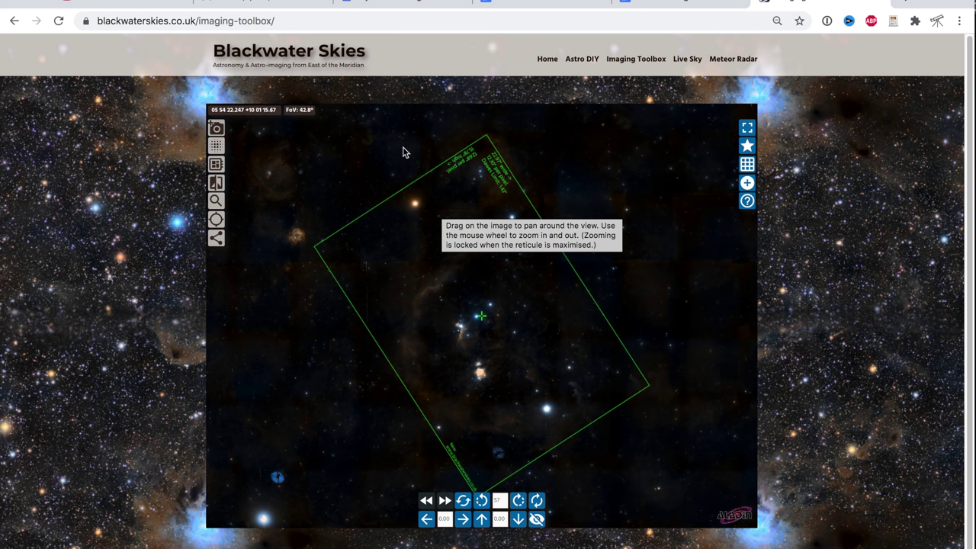
drag(503, 421, 510, 413)
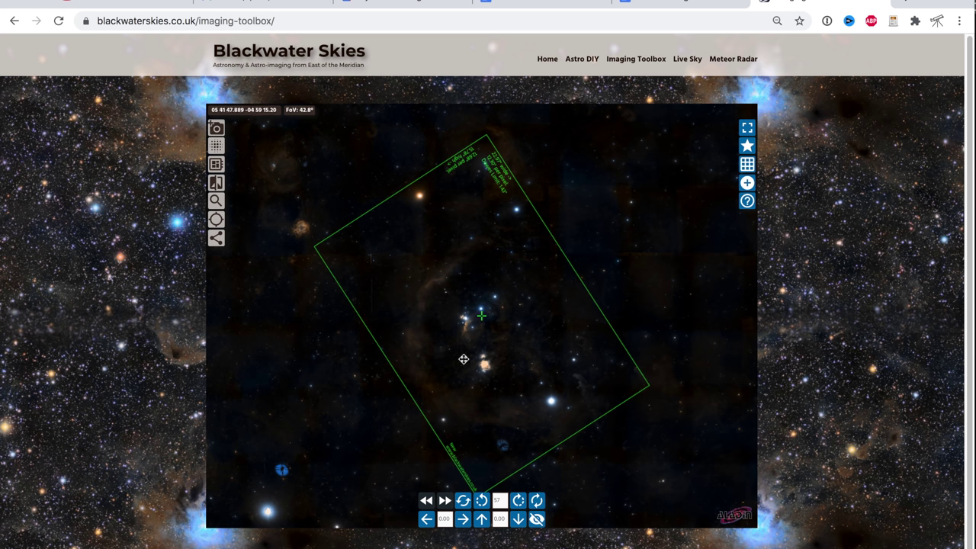
drag(462, 359, 463, 363)
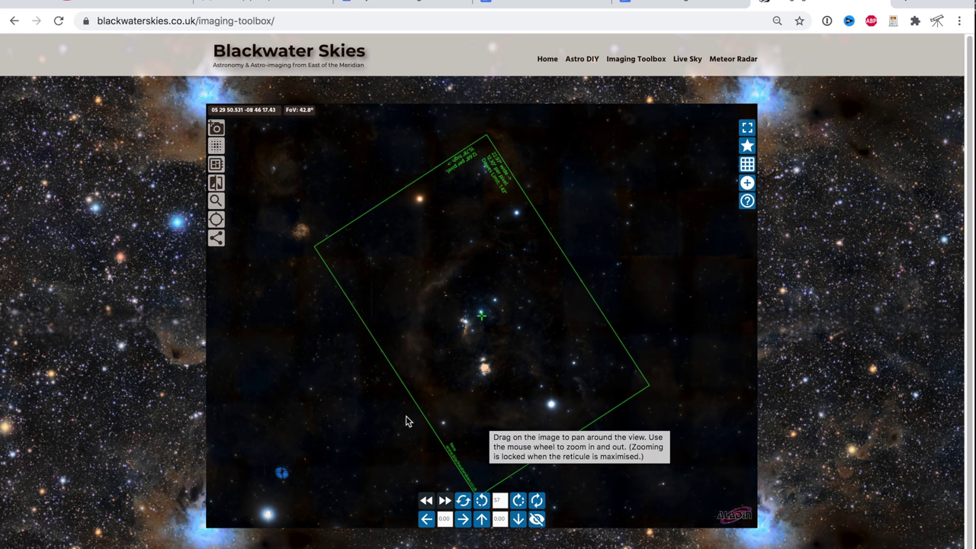
- Turn off frame maximising and annotation text in the mosaic settings, then zoom the sky out one step
click(217, 184)
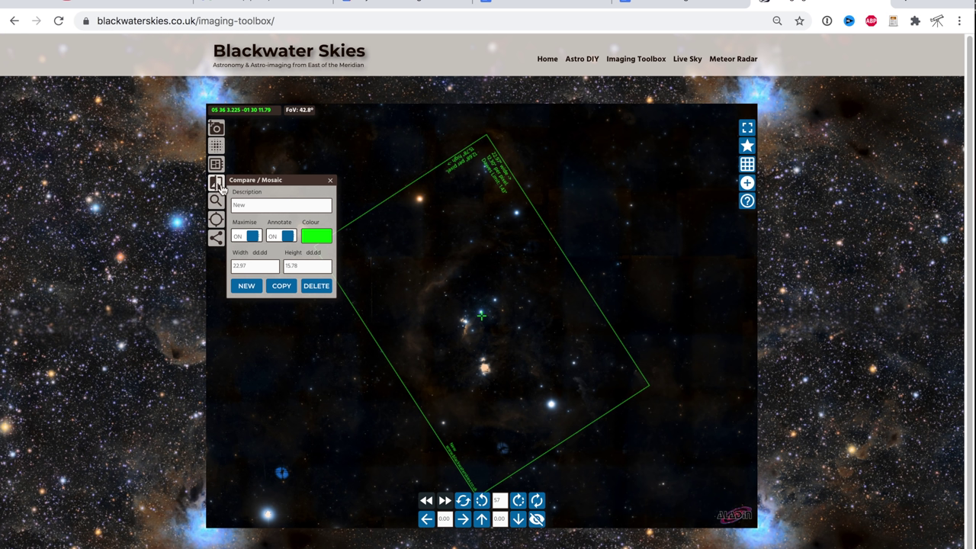
click(253, 237)
click(252, 237)
click(286, 236)
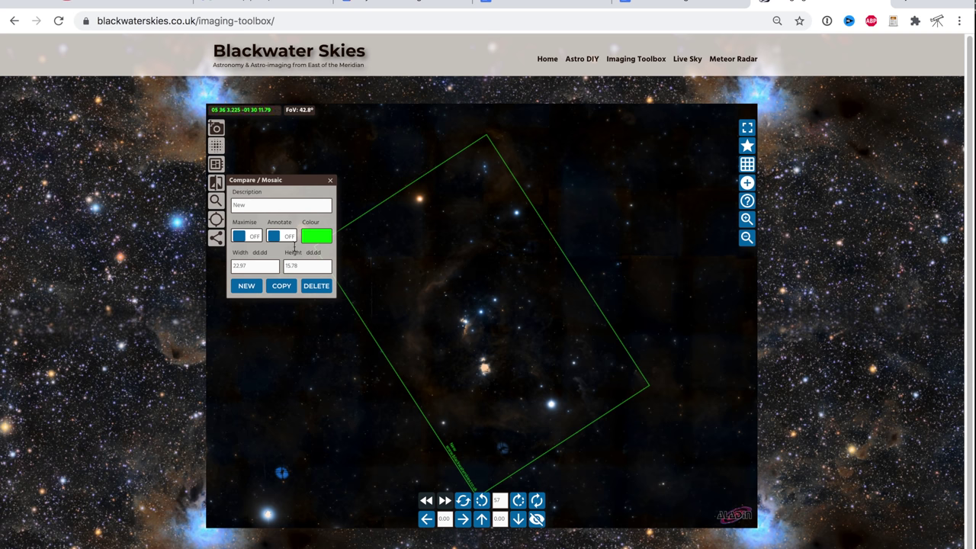
click(216, 181)
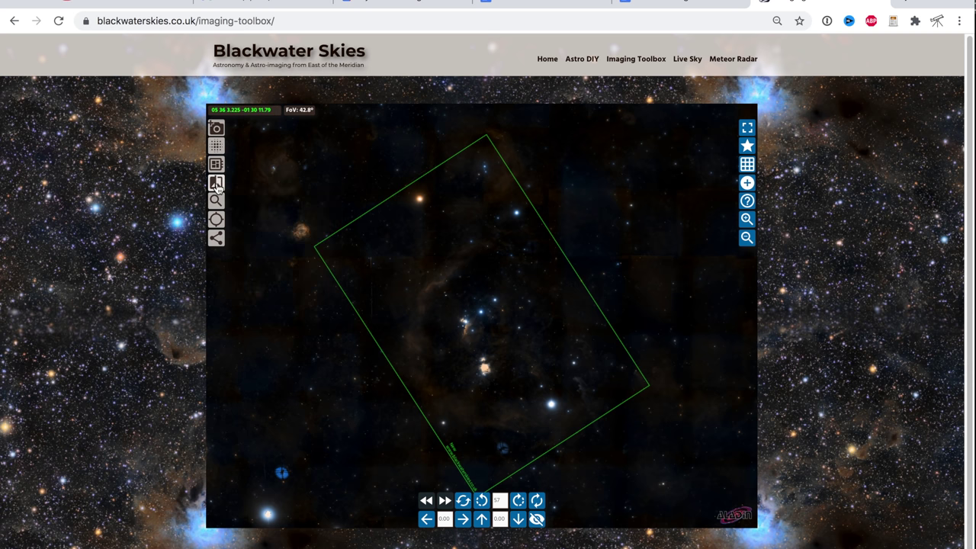
click(747, 239)
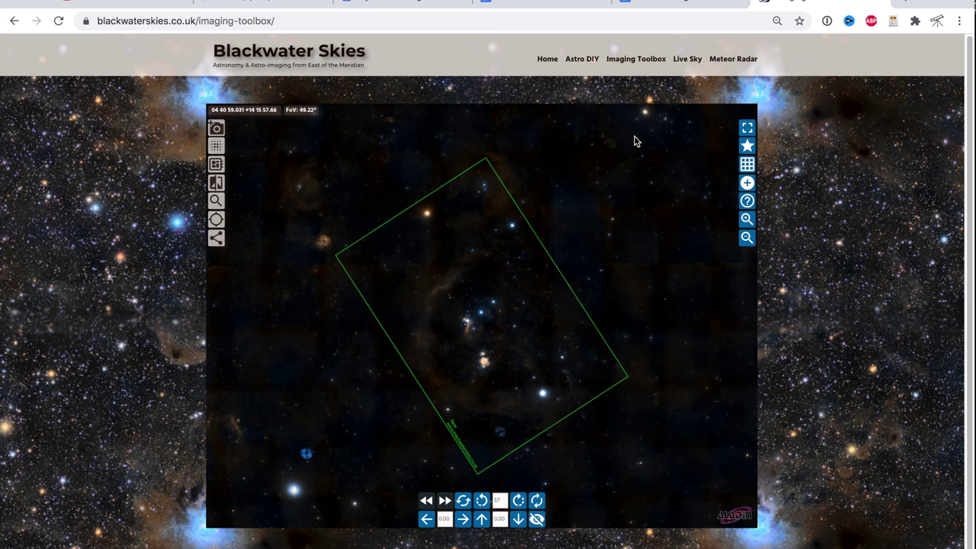
- Screenshot the sky area enclosing Orion and the green camera frame
drag(640, 132, 318, 486)
- In Photoshop, rotate and crop the screenshot to the upright green frame, giving a 624 × 861 px image
key(super+space)
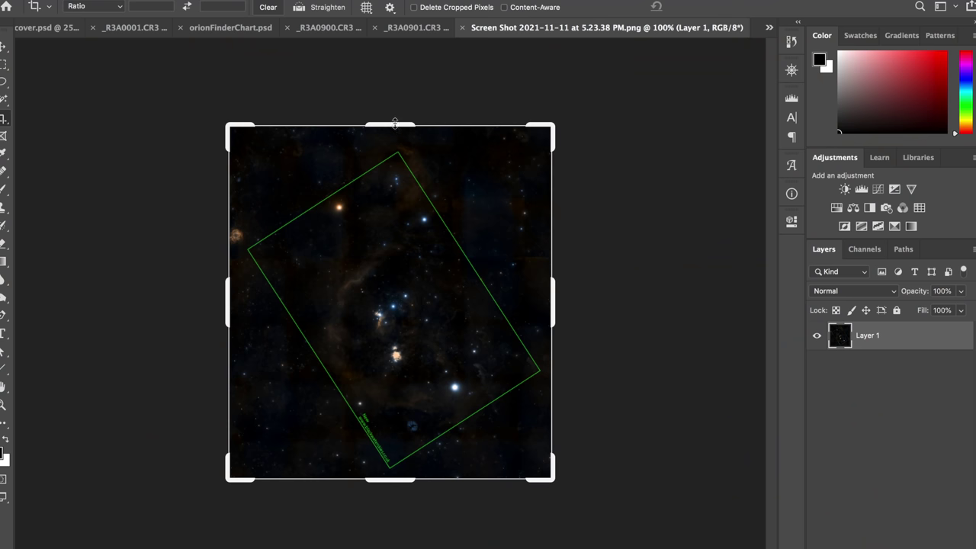
drag(395, 125, 395, 137)
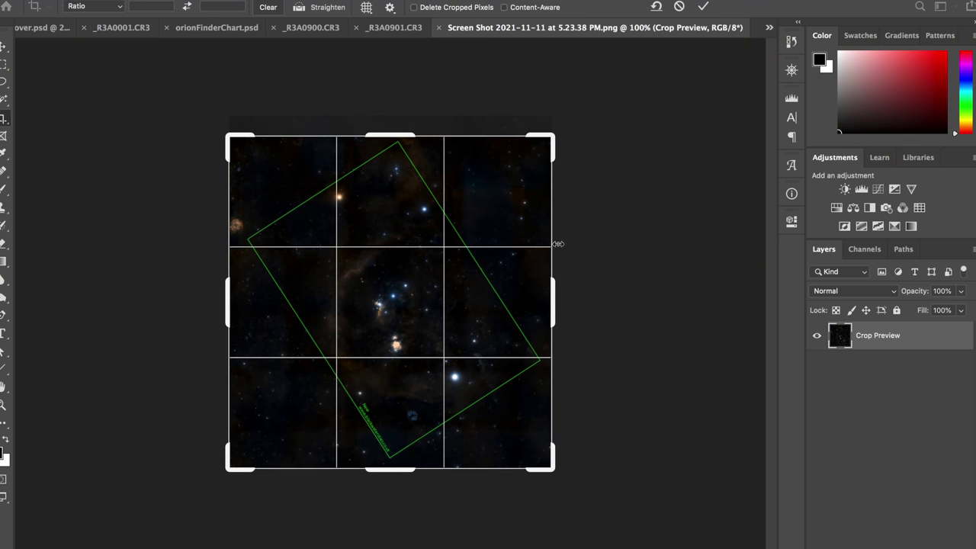
drag(563, 246, 547, 345)
drag(273, 301, 283, 301)
drag(390, 418, 390, 447)
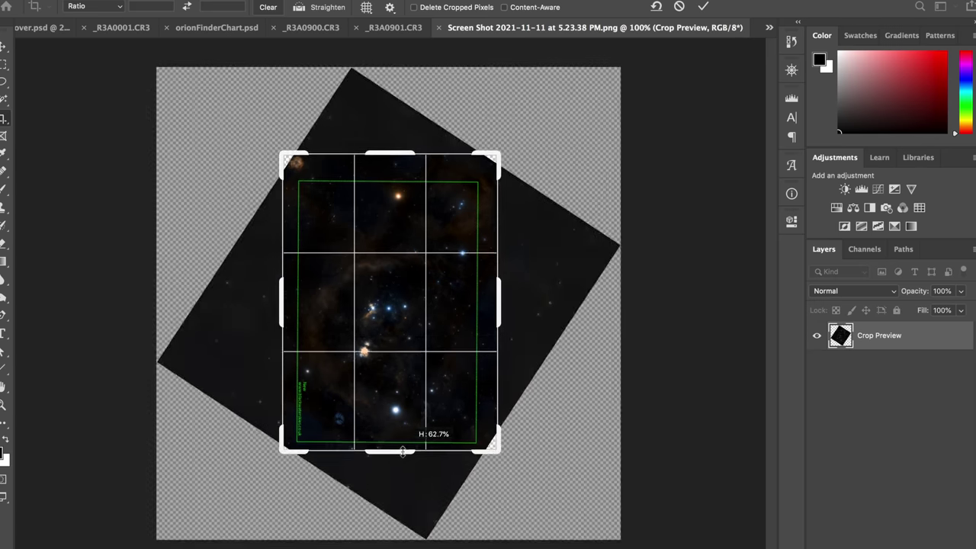
key(Return)
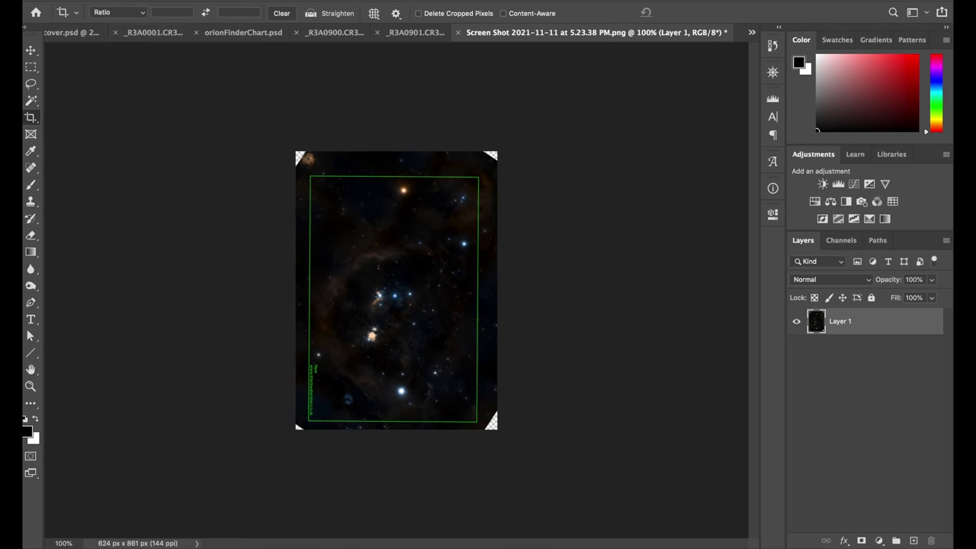
- Rotate the image 90° counter-clockwise into an 861 × 624 px landscape chart
click(152, 0)
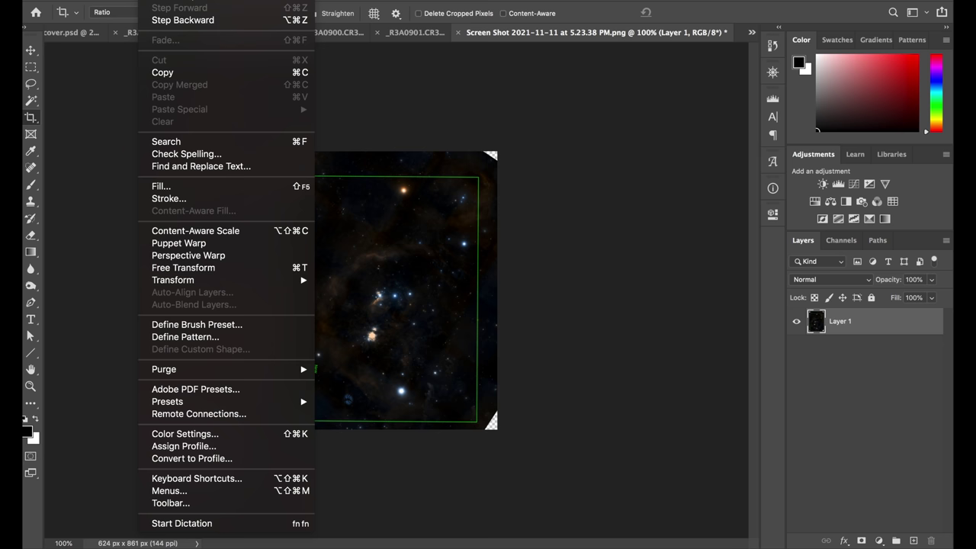
mouse_move(187, 1)
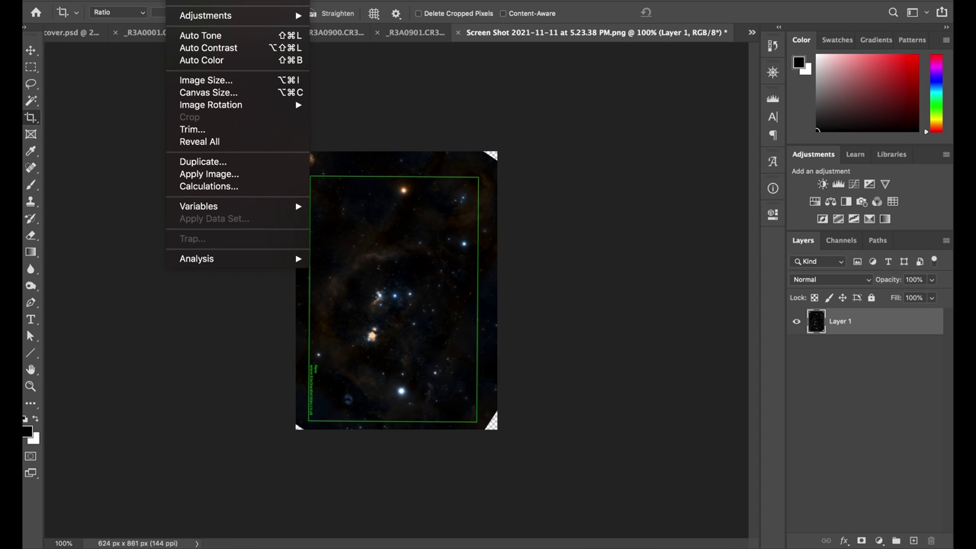
mouse_move(225, 105)
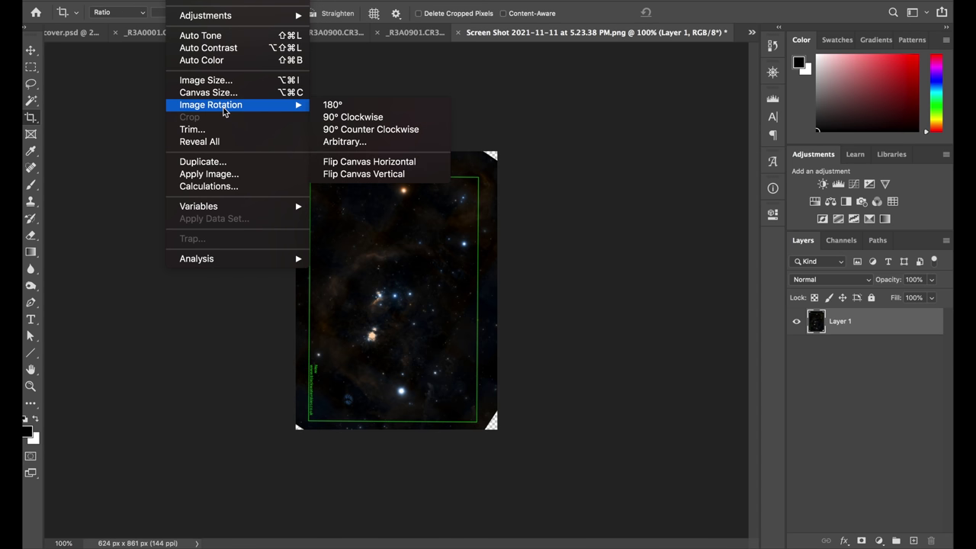
click(365, 132)
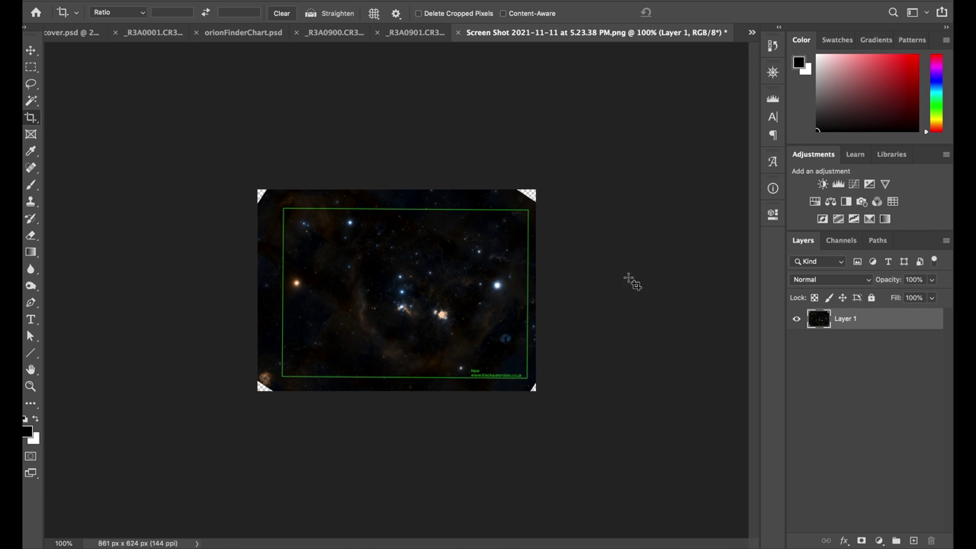
click(914, 540)
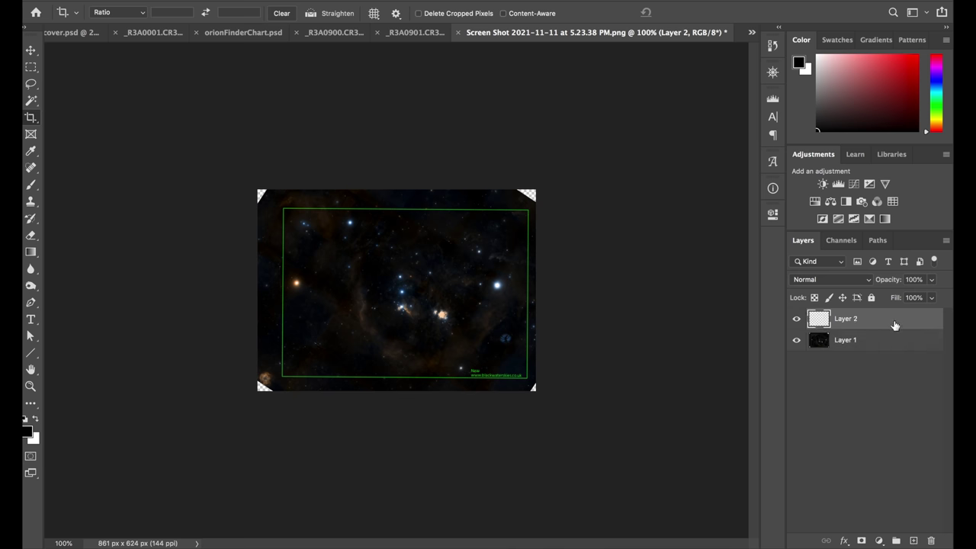
drag(895, 326, 896, 384)
key(alt+BackSpace)
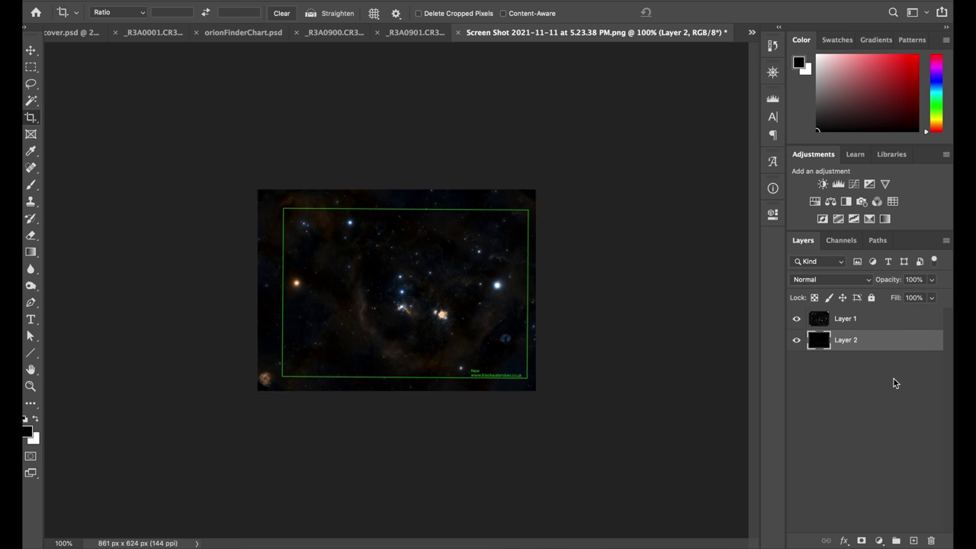
key(ctrl+shift+e)
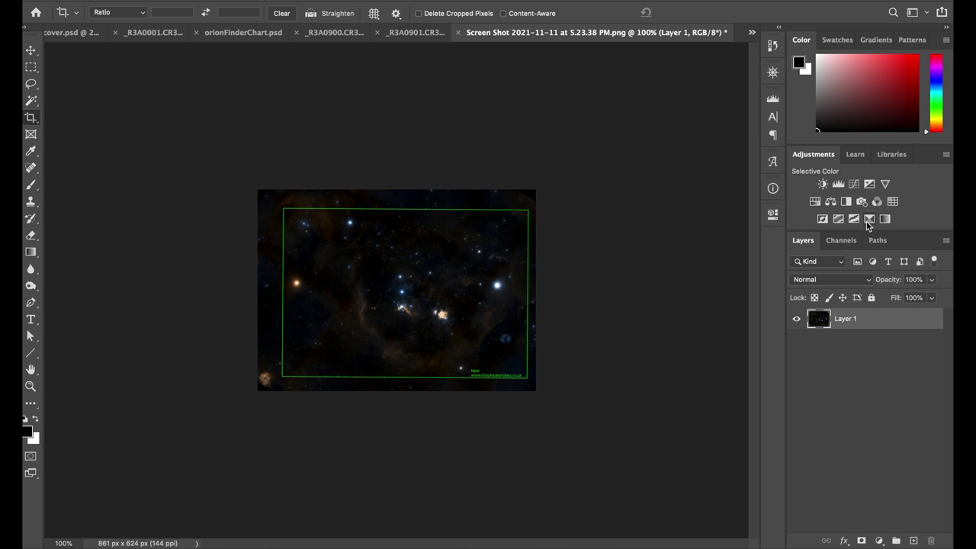
- Add an Invert adjustment layer so the stars appear dark on a pale sky
click(821, 219)
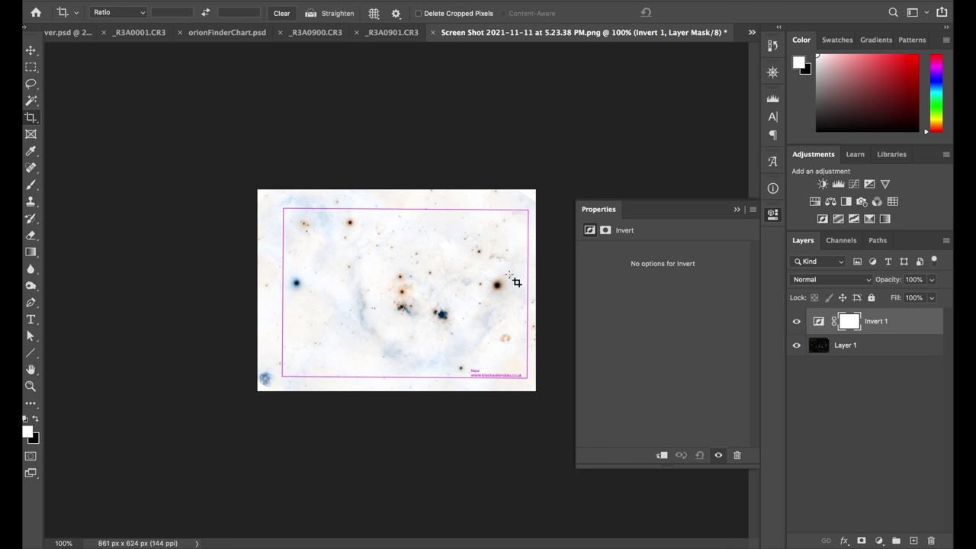
click(774, 215)
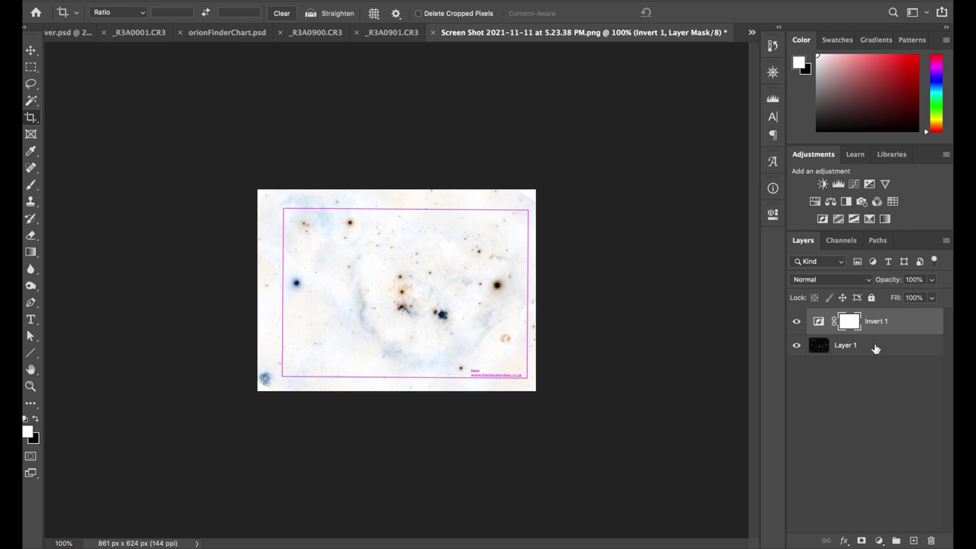
- Add a Threshold adjustment layer at level 195 to reduce the chart to black stars on white
click(855, 218)
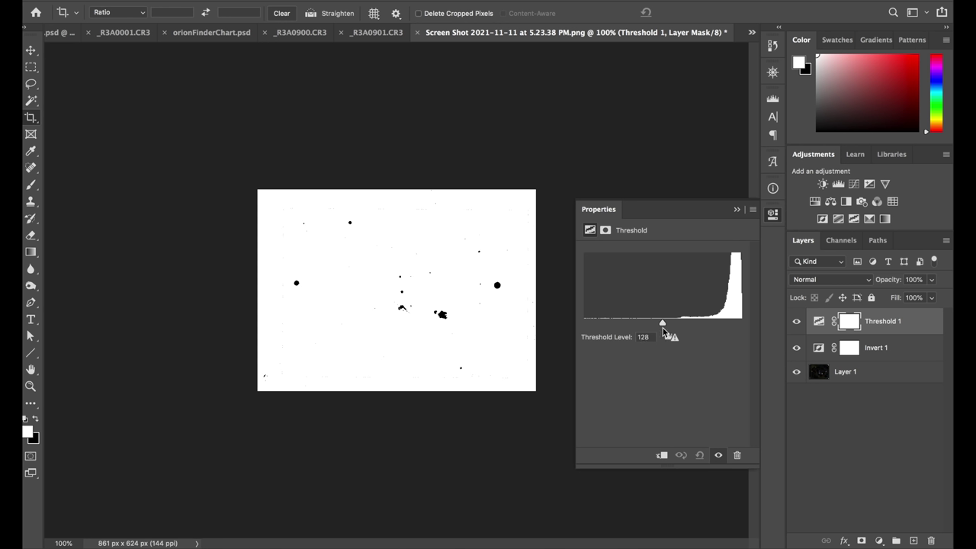
drag(662, 322, 688, 326)
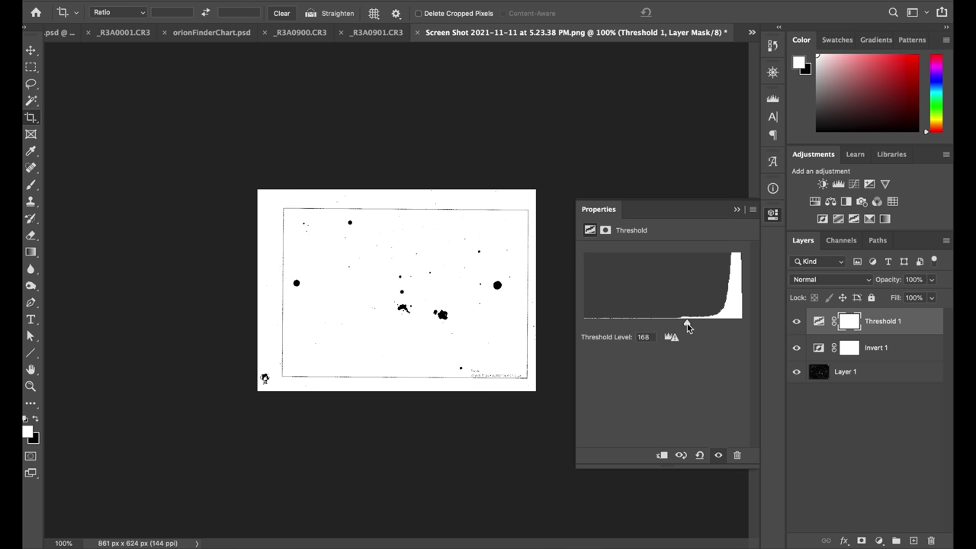
mouse_move(687, 327)
mouse_down()
mouse_move(664, 327)
mouse_move(704, 327)
mouse_up()
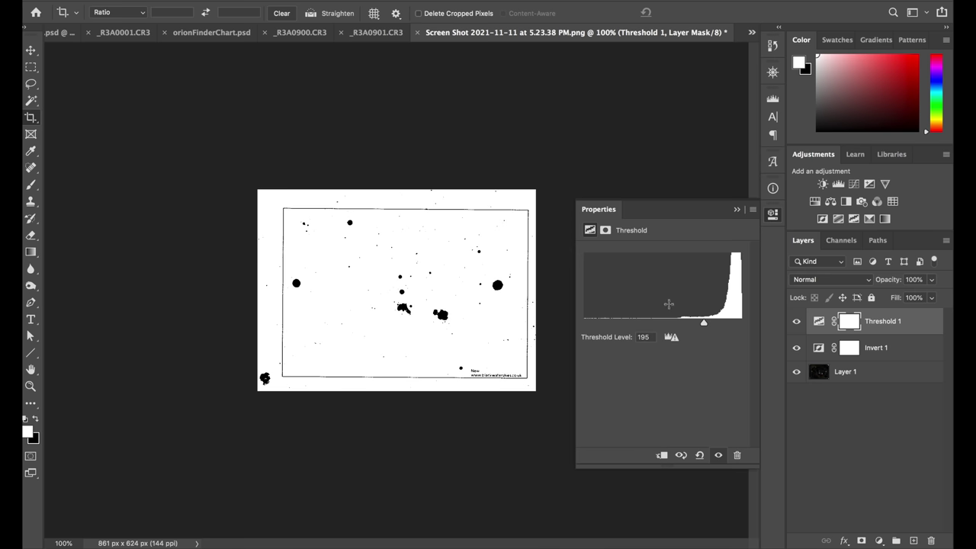
click(917, 328)
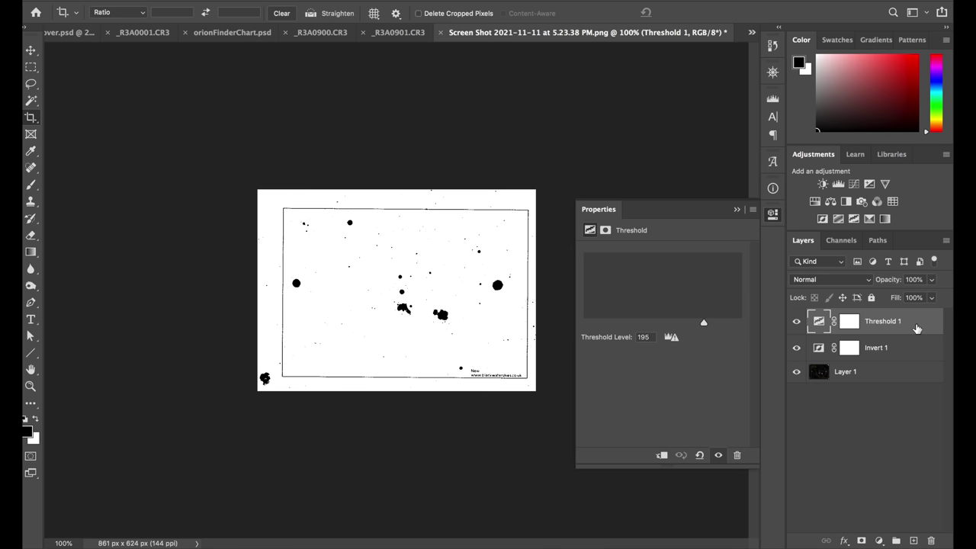
- Make Layer 1 active and collapse the Properties panel to show the chart unobstructed
key(alt+bracketleft)
key(alt+bracketleft)
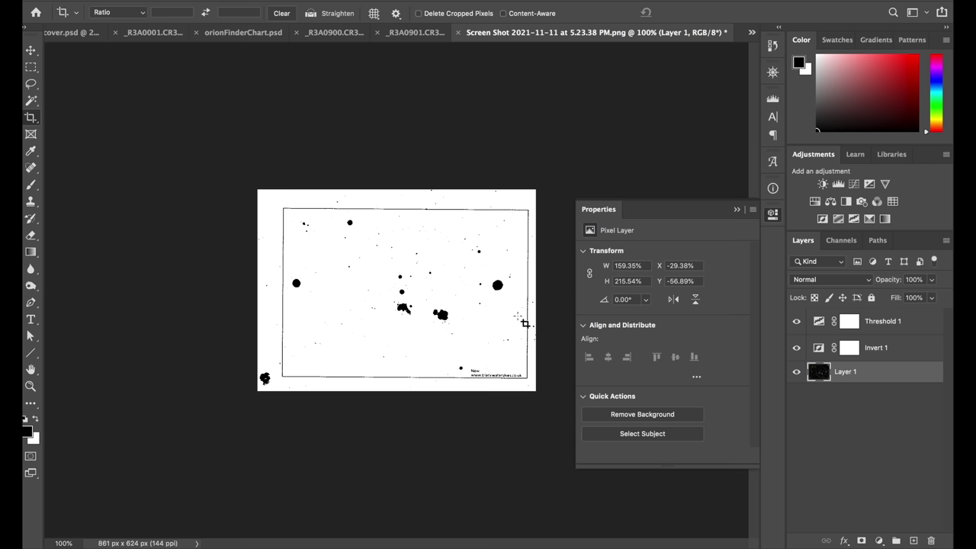
click(770, 216)
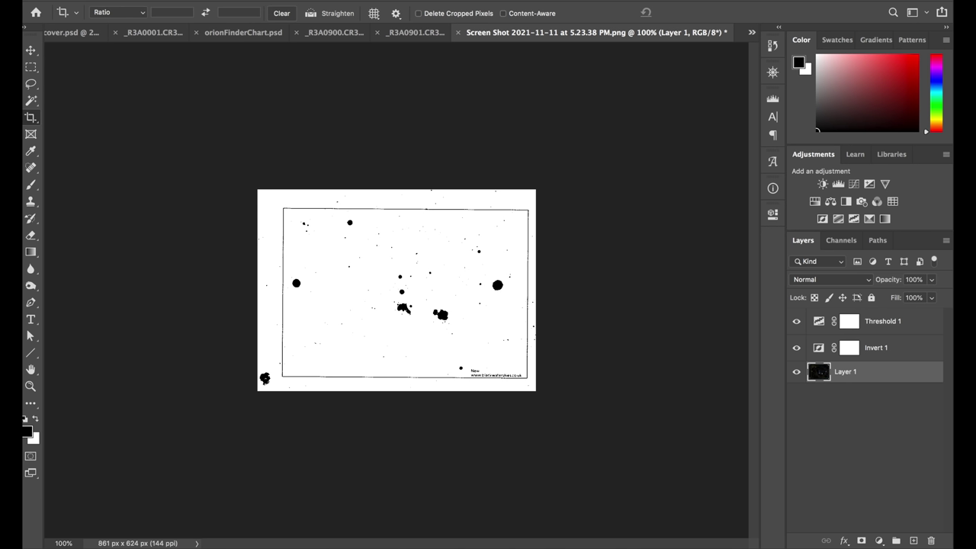
- In Photoshop's Print dialog, enable Scale to Fit Media so the chart fits 4 × 6 in paper at 61.32%
click(130, 2)
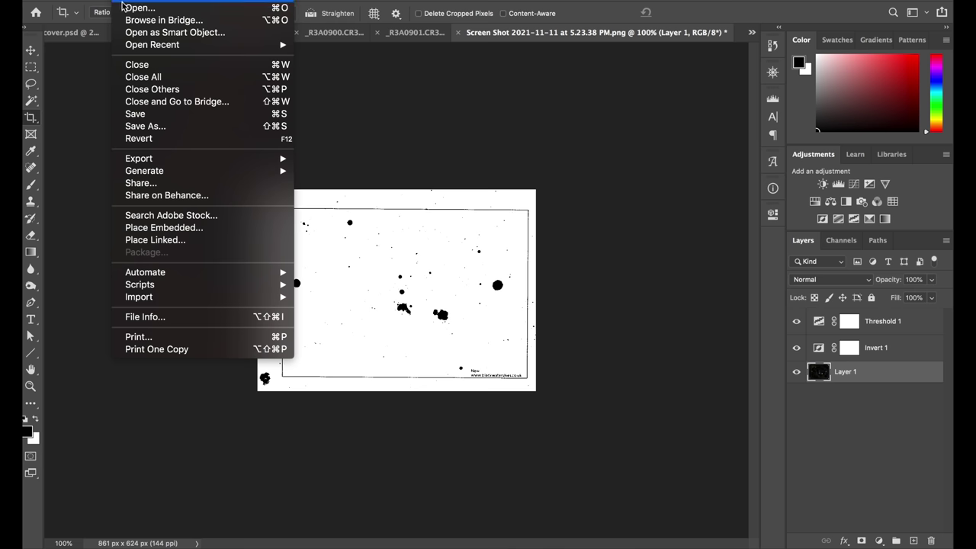
click(163, 336)
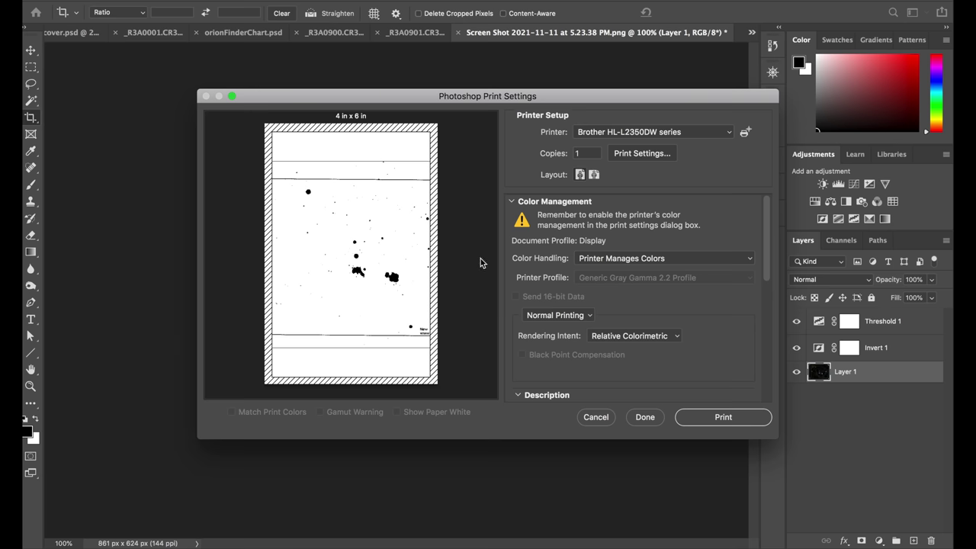
scroll(641, 316, down, 5)
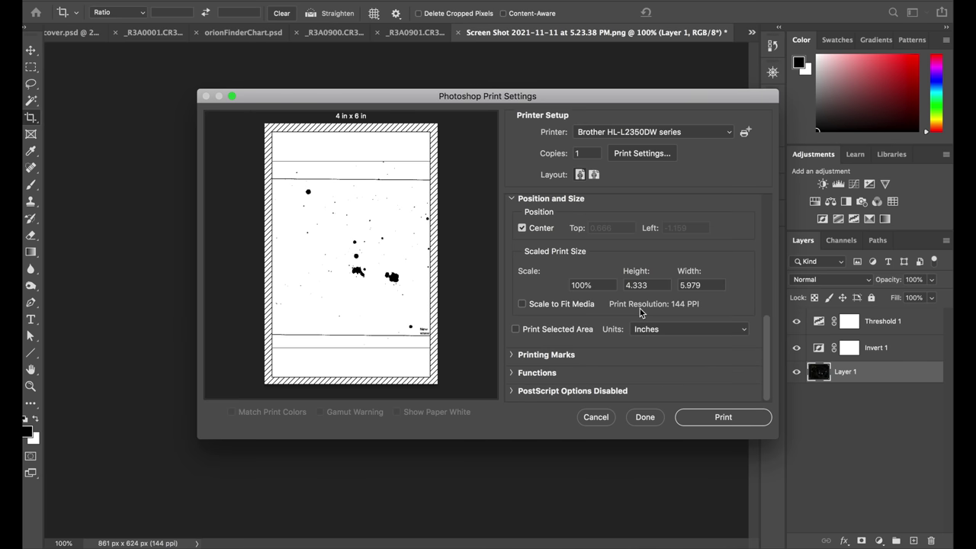
click(523, 304)
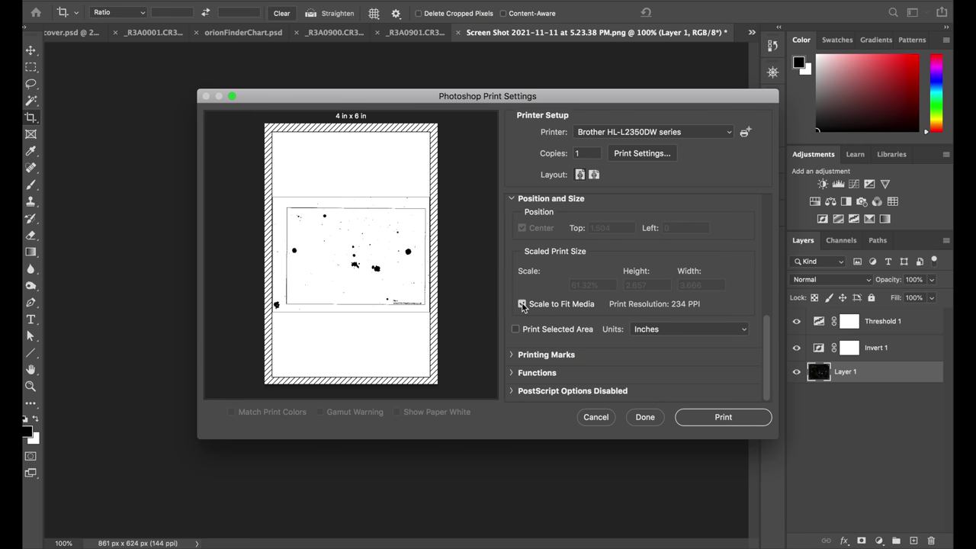